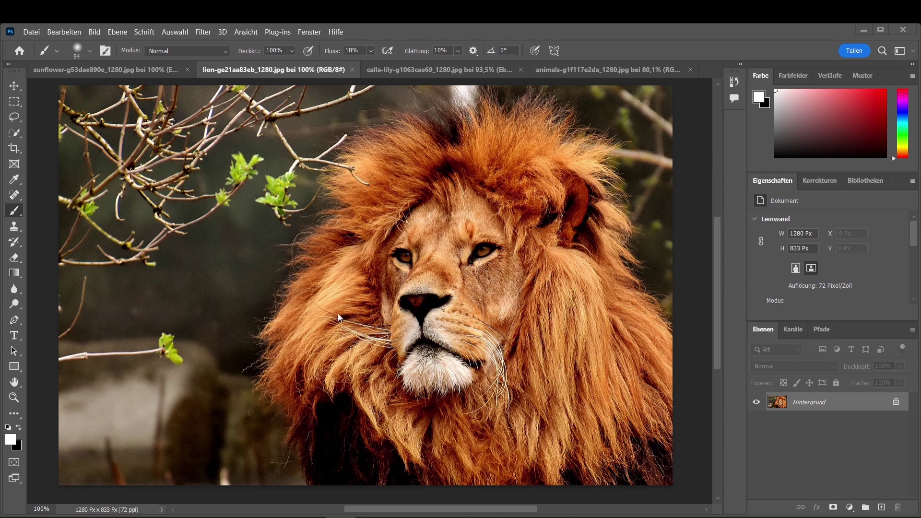
- Go to the sunflower document and toggle the lion layer to preview the blend
{"action": "left_click", "coordinate": [142, 70]}
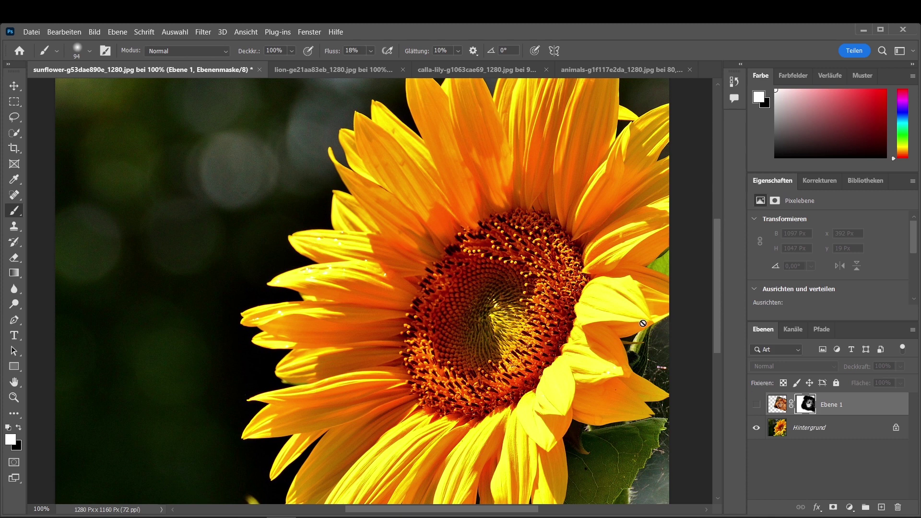
{"action": "left_click", "coordinate": [758, 405]}
{"action": "left_click", "coordinate": [758, 406]}
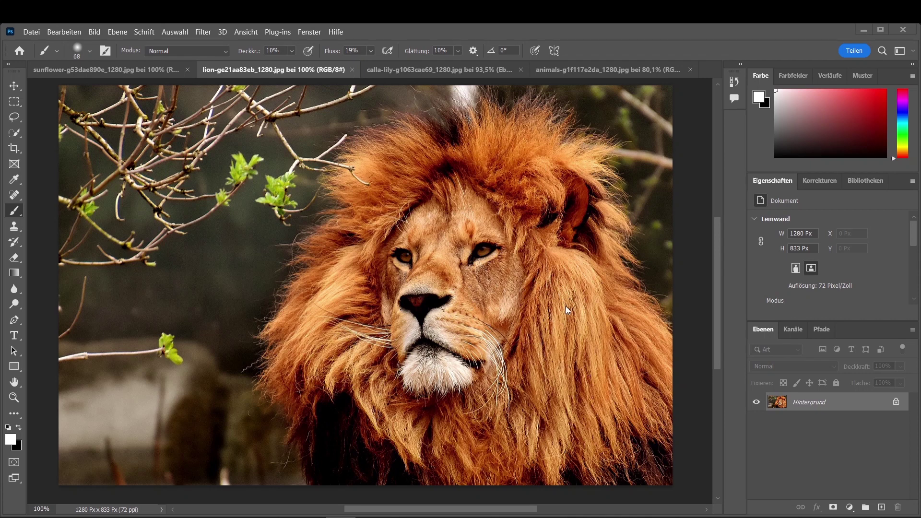
- Copy a rectangular marquee around the lion's head and return to the sunflower document
{"action": "left_click", "coordinate": [14, 102]}
{"action": "right_click", "coordinate": [14, 102]}
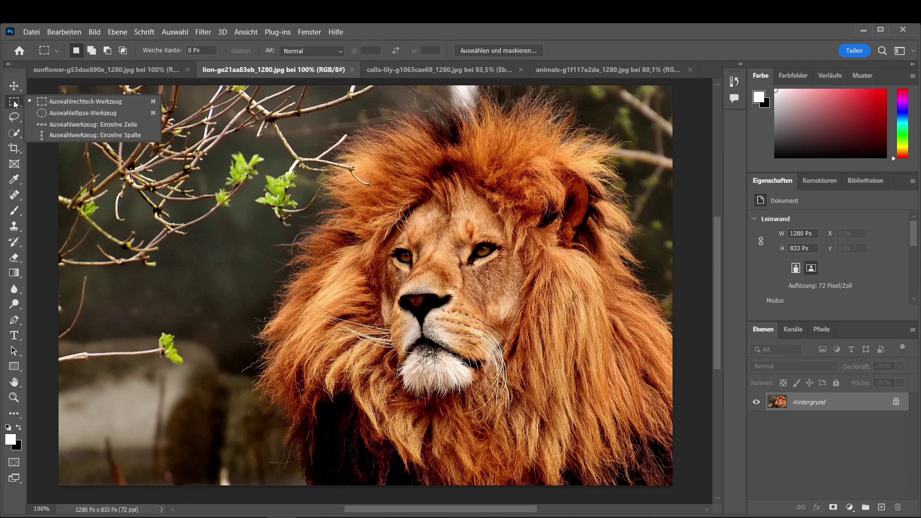
{"action": "left_click", "coordinate": [74, 103]}
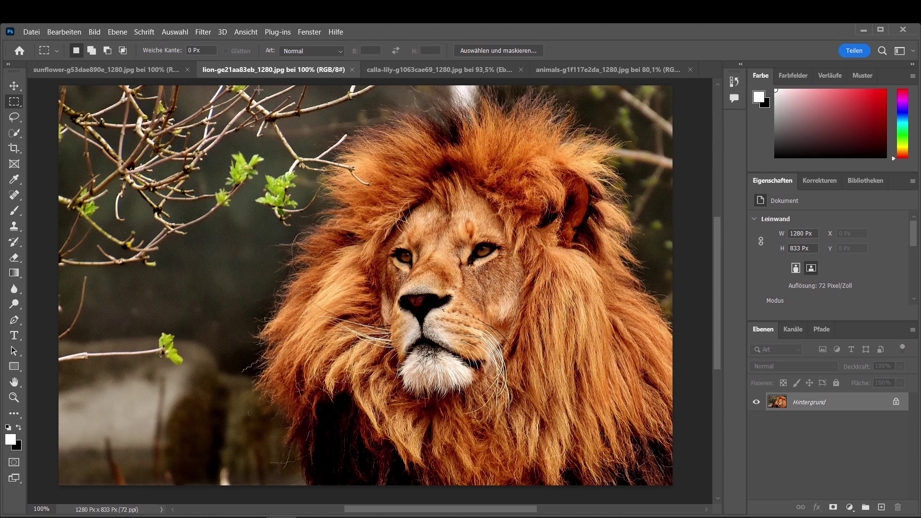
{"action": "left_click_drag", "start_coordinate": [256, 87], "coordinate": [672, 465]}
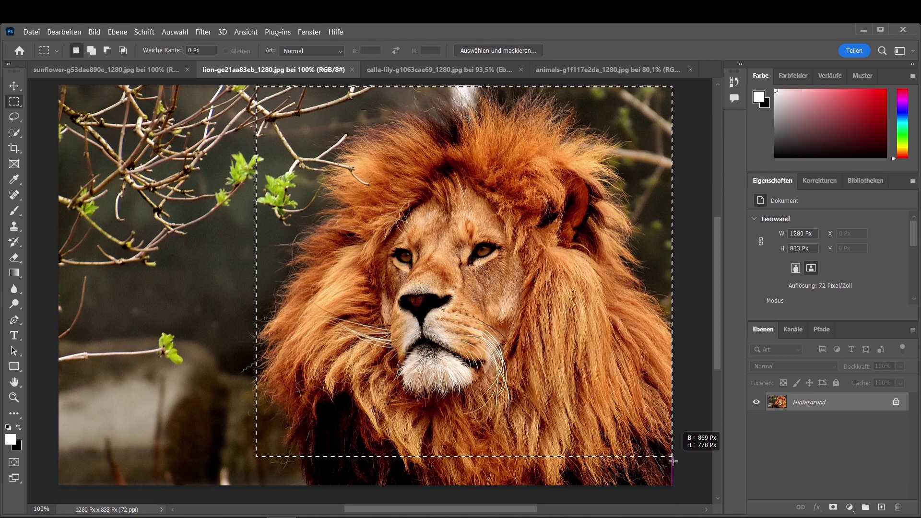
{"action": "left_click", "coordinate": [63, 34]}
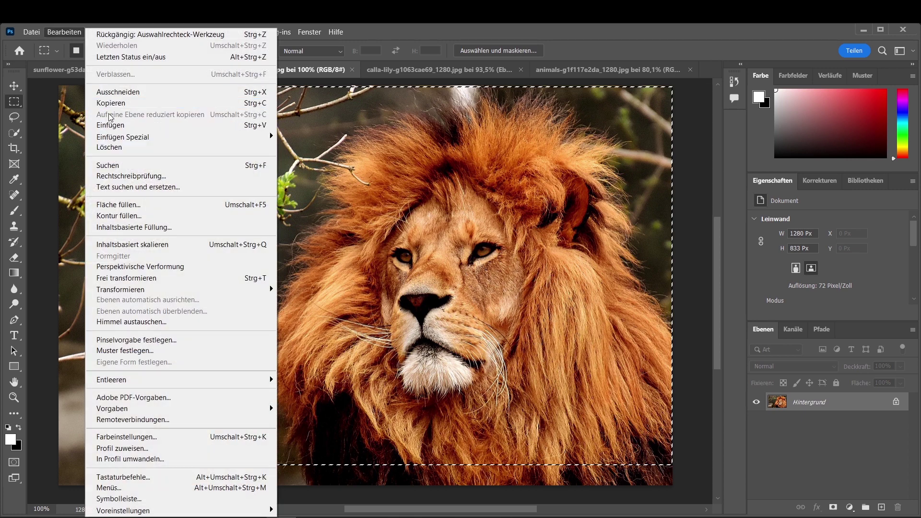
{"action": "left_click", "coordinate": [108, 104]}
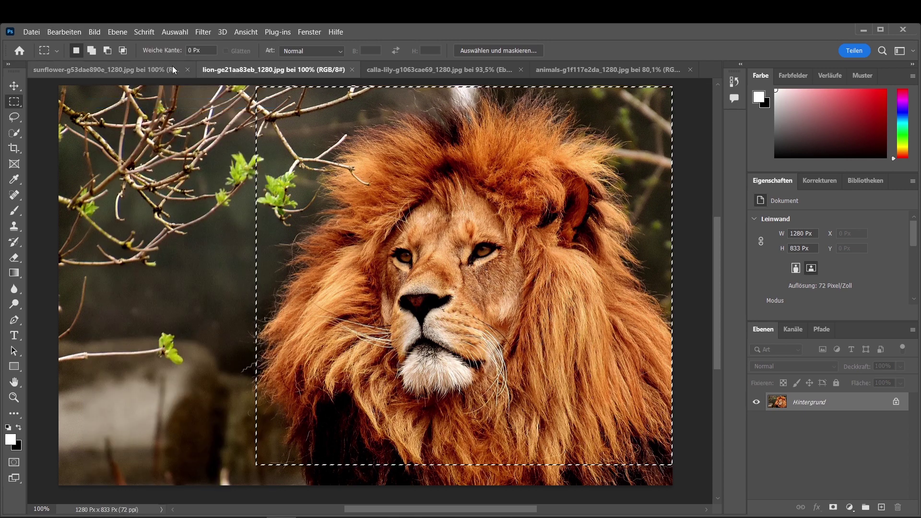
{"action": "left_click", "coordinate": [122, 71]}
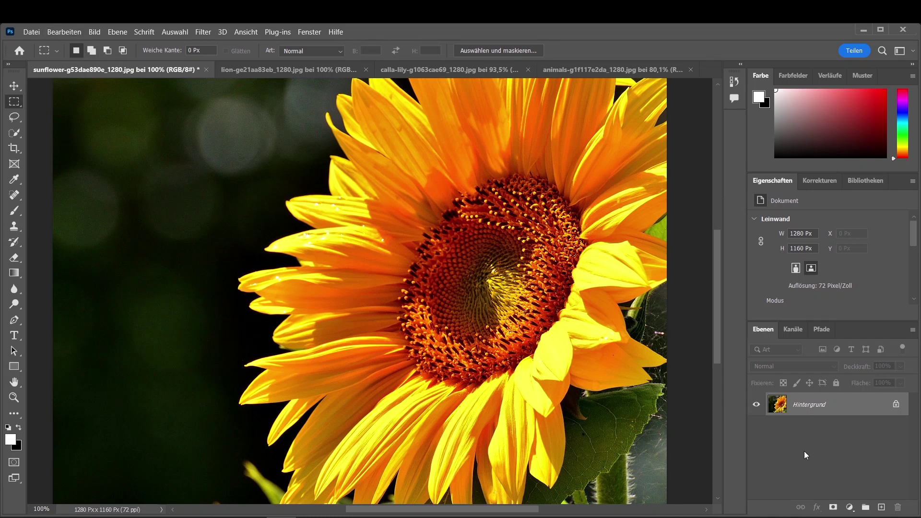
- Paste the copied lion crop onto a new empty layer and lower its opacity to 70%
{"action": "left_click", "coordinate": [882, 508]}
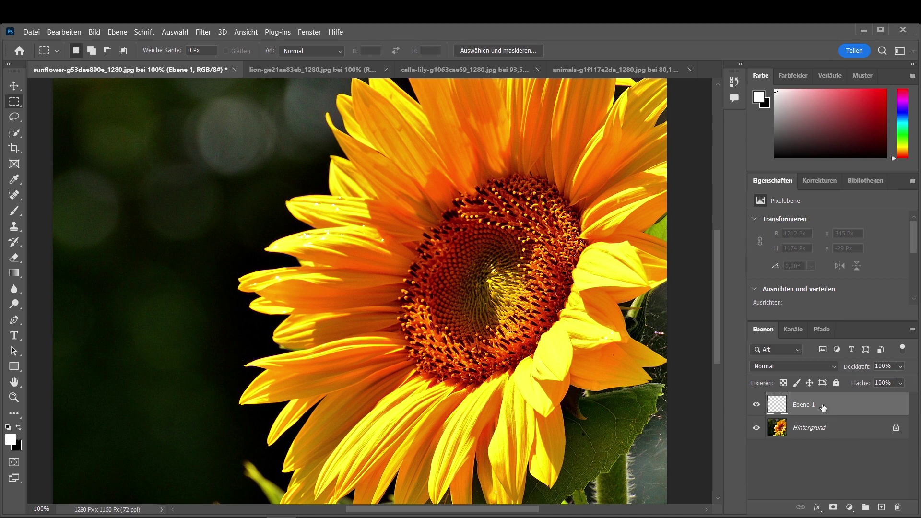
{"action": "left_click", "coordinate": [63, 32]}
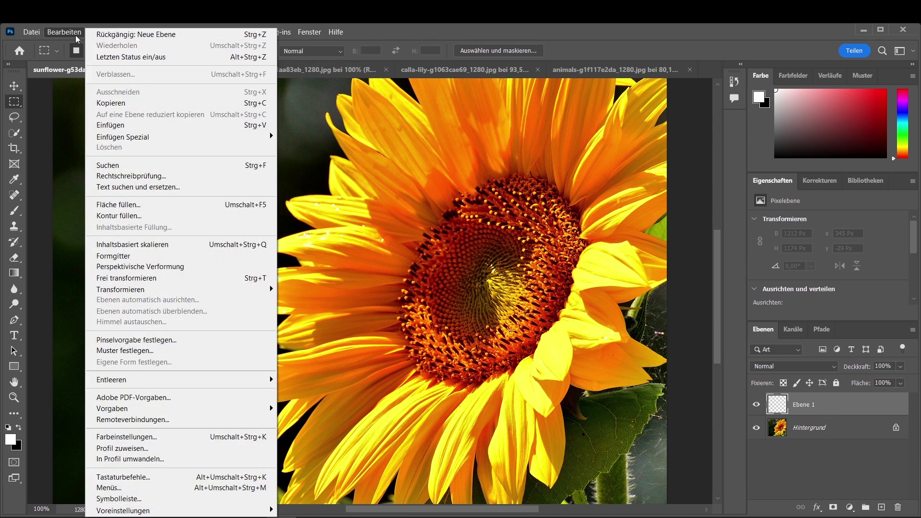
{"action": "left_click", "coordinate": [119, 125]}
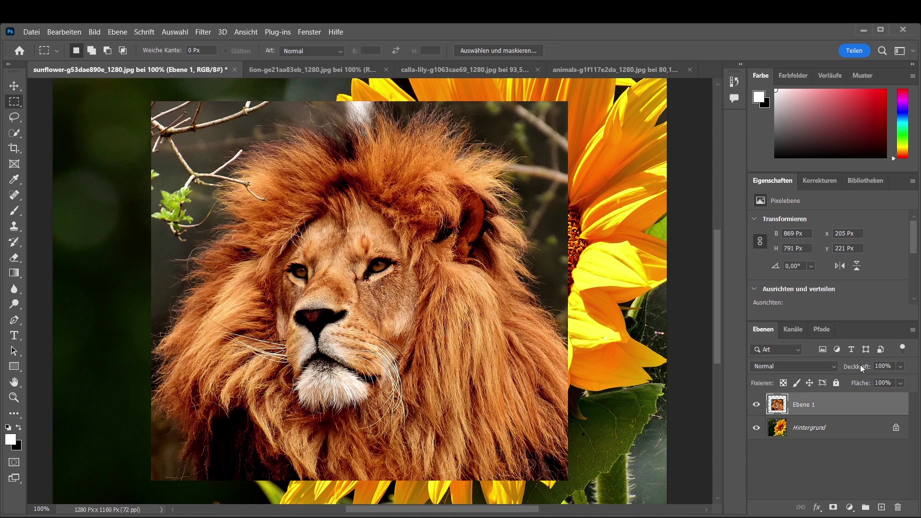
{"action": "left_click_drag", "start_coordinate": [852, 368], "coordinate": [842, 369]}
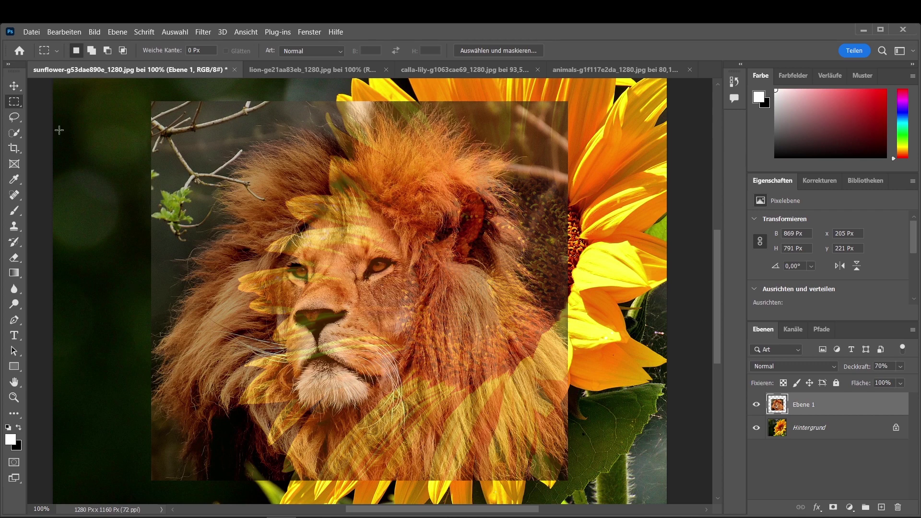
- Free-transform the lion: rotate ~18°, enlarge slightly, centre on the flower, opacity back to 100%
{"action": "left_click", "coordinate": [62, 33]}
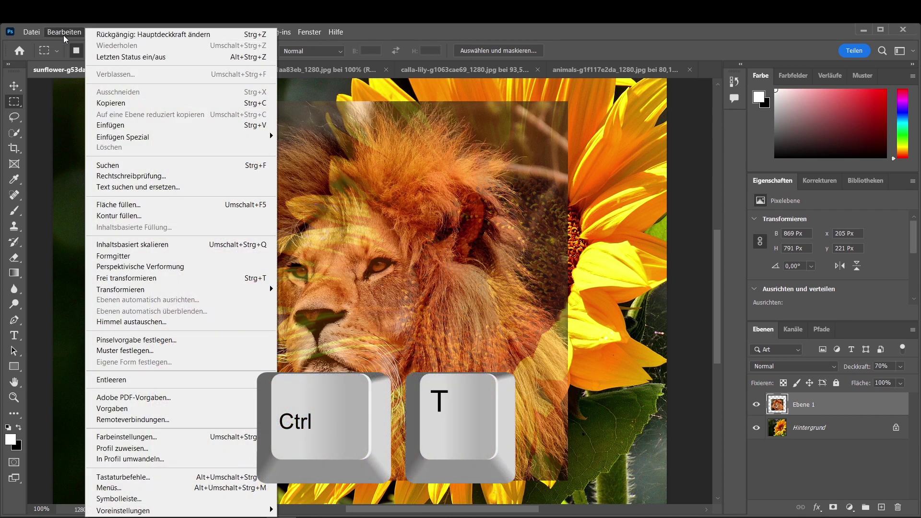
{"action": "left_click", "coordinate": [144, 278]}
{"action": "left_click_drag", "start_coordinate": [354, 263], "coordinate": [432, 263]}
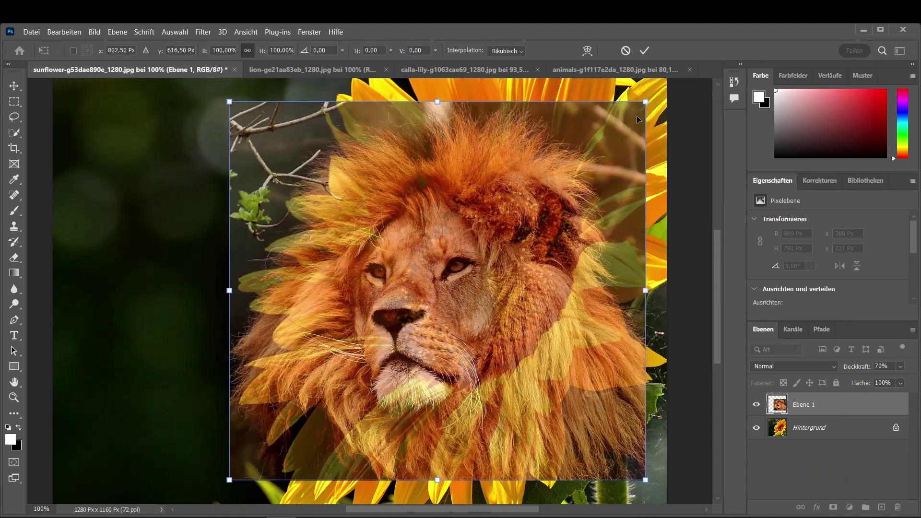
{"action": "left_click_drag", "start_coordinate": [653, 92], "coordinate": [693, 169]}
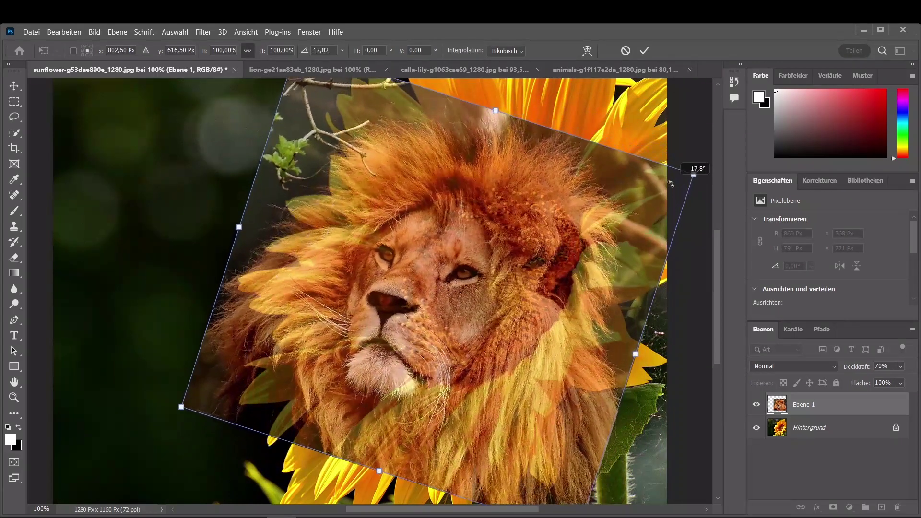
{"action": "left_click_drag", "start_coordinate": [505, 272], "coordinate": [563, 255]}
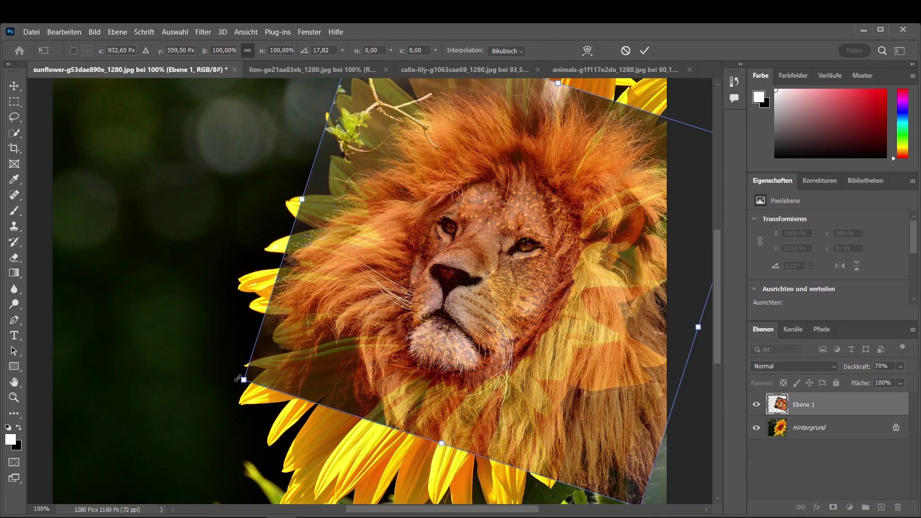
{"action": "left_click_drag", "start_coordinate": [244, 380], "coordinate": [230, 387]}
{"action": "left_click_drag", "start_coordinate": [411, 313], "coordinate": [421, 303]}
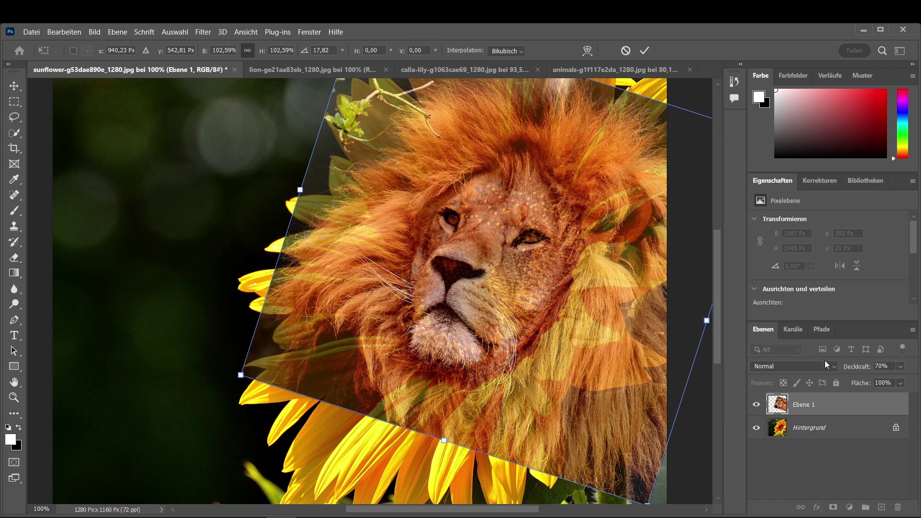
{"action": "left_click_drag", "start_coordinate": [871, 368], "coordinate": [916, 366]}
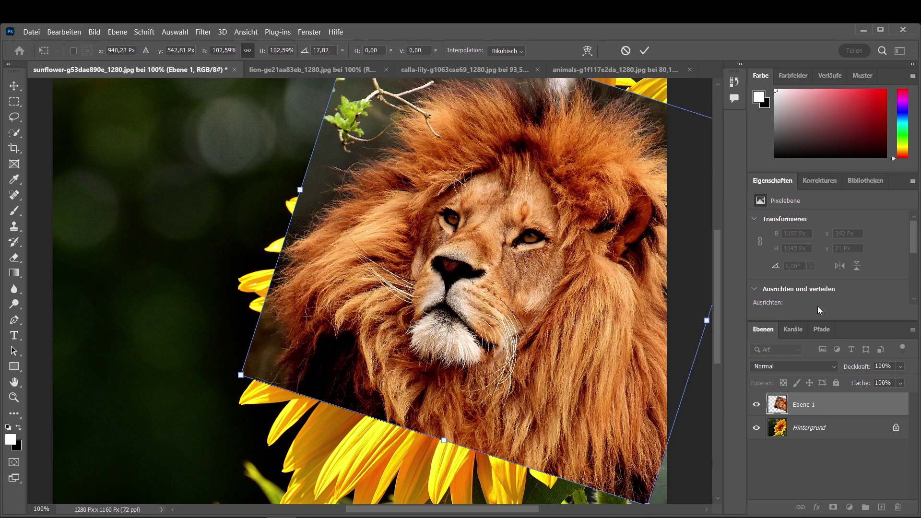
{"action": "left_click", "coordinate": [644, 50]}
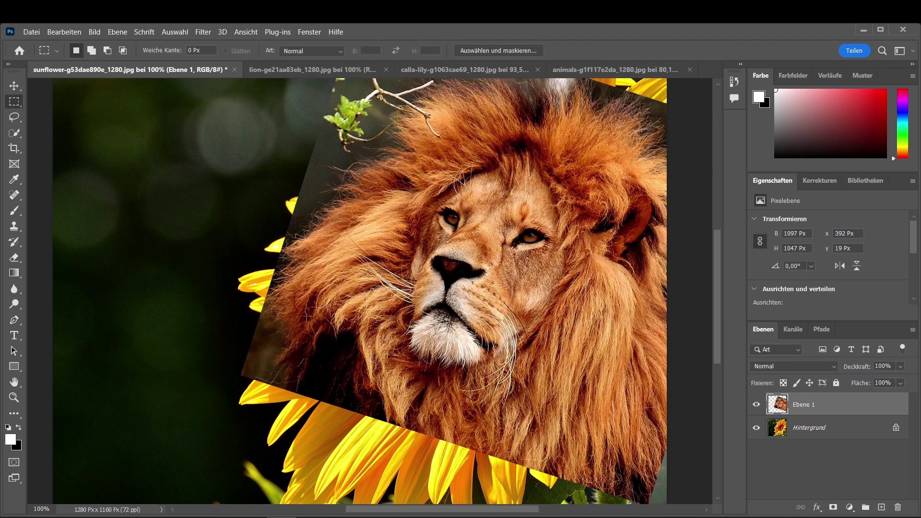
- Add a lion layer mask and paint black along its lower-left edge with a soft 181 px brush
{"action": "key", "text": "b"}
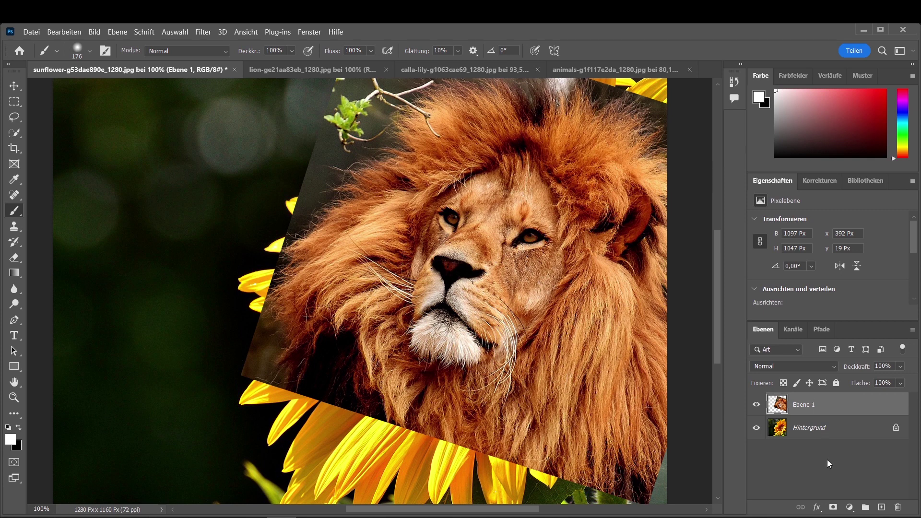
{"action": "left_click", "coordinate": [833, 508]}
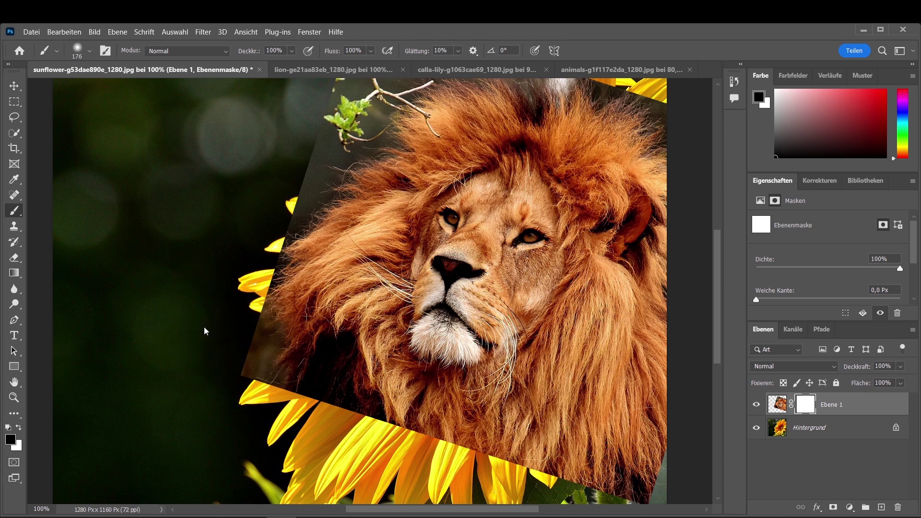
{"action": "right_click", "coordinate": [174, 305], "text": "alt"}
{"action": "left_click_drag", "start_coordinate": [183, 290], "coordinate": [163, 126]}
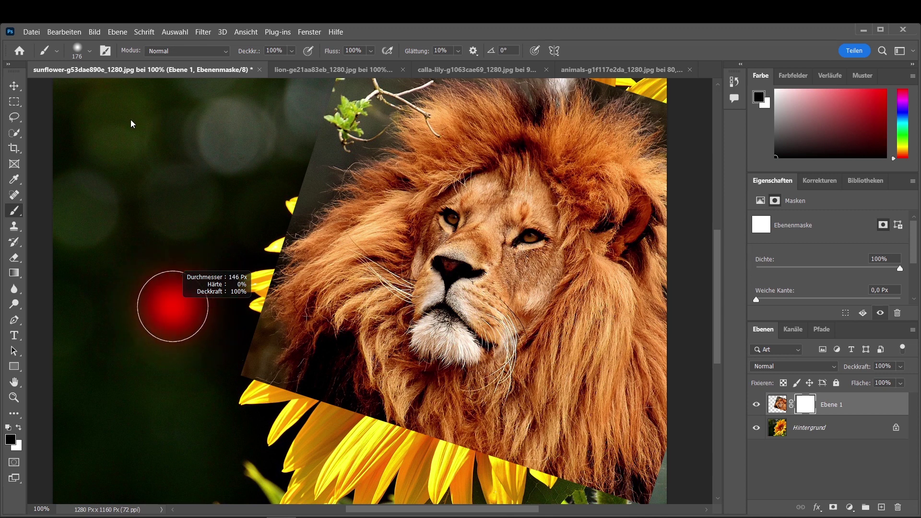
{"action": "left_click_drag", "start_coordinate": [157, 121], "coordinate": [147, 129]}
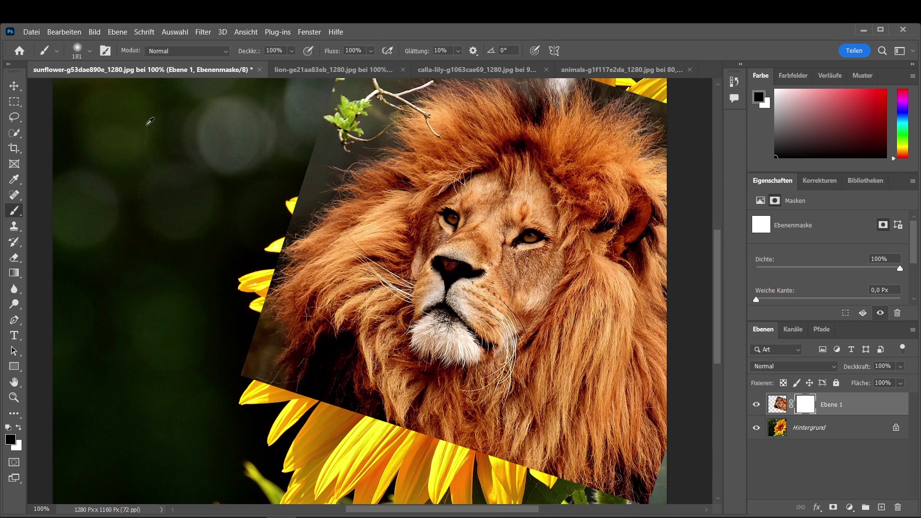
{"action": "mouse_move", "coordinate": [242, 329]}
{"action": "left_mouse_down"}
{"action": "mouse_move", "coordinate": [278, 381]}
{"action": "mouse_move", "coordinate": [246, 327]}
{"action": "mouse_move", "coordinate": [251, 298]}
{"action": "mouse_move", "coordinate": [283, 365]}
{"action": "left_mouse_up"}
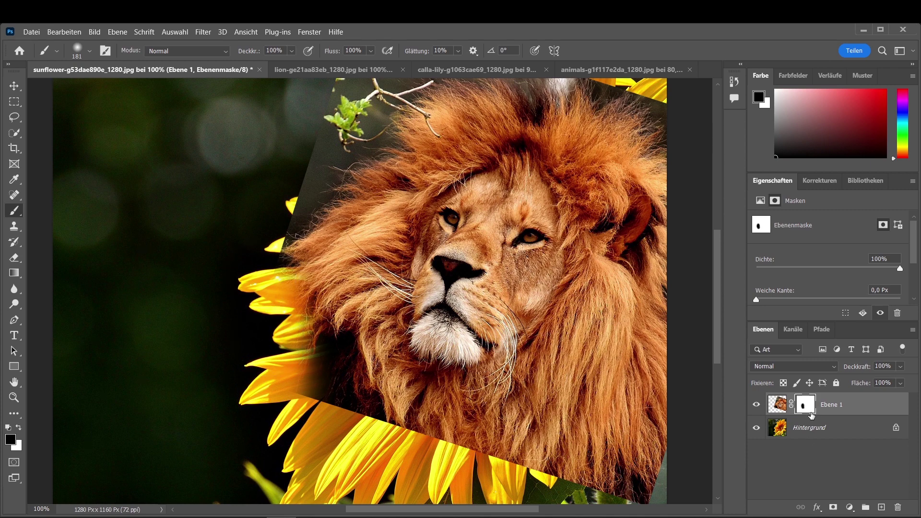
{"action": "mouse_move", "coordinate": [356, 402]}
{"action": "left_mouse_down"}
{"action": "mouse_move", "coordinate": [326, 397]}
{"action": "mouse_move", "coordinate": [312, 370]}
{"action": "mouse_move", "coordinate": [411, 450]}
{"action": "mouse_move", "coordinate": [477, 438]}
{"action": "mouse_move", "coordinate": [555, 442]}
{"action": "left_mouse_up"}
- Mask away the lion's upper-left, top and lower-right edges over the leaf and petals, then pick white
{"action": "scroll", "coordinate": [545, 408], "scroll_direction": "down", "scroll_amount": 2}
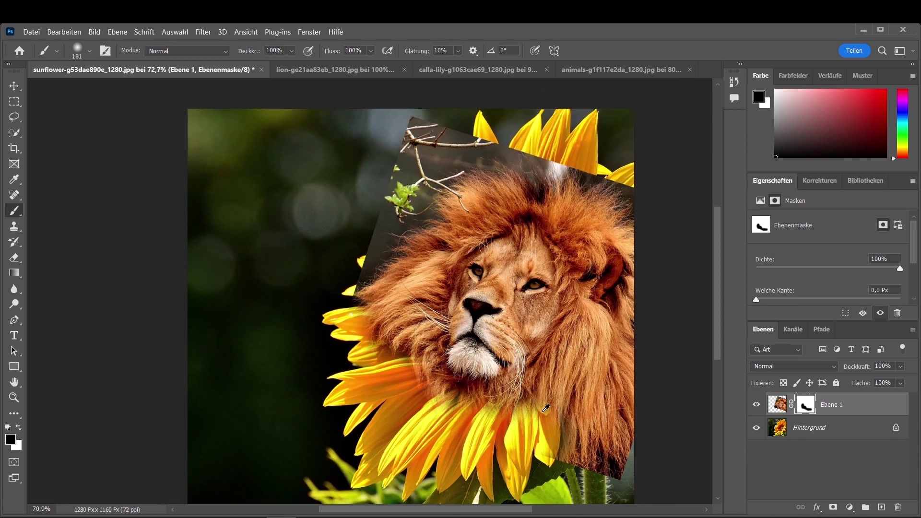
{"action": "scroll", "coordinate": [545, 408], "scroll_direction": "up", "scroll_amount": 1}
{"action": "mouse_move", "coordinate": [364, 279]}
{"action": "left_mouse_down"}
{"action": "mouse_move", "coordinate": [358, 251]}
{"action": "mouse_move", "coordinate": [414, 189]}
{"action": "mouse_move", "coordinate": [408, 173]}
{"action": "mouse_move", "coordinate": [370, 165]}
{"action": "mouse_move", "coordinate": [431, 153]}
{"action": "mouse_move", "coordinate": [483, 123]}
{"action": "mouse_move", "coordinate": [531, 154]}
{"action": "mouse_move", "coordinate": [524, 181]}
{"action": "mouse_move", "coordinate": [644, 200]}
{"action": "left_mouse_up"}
{"action": "mouse_move", "coordinate": [629, 446]}
{"action": "left_mouse_down"}
{"action": "mouse_move", "coordinate": [596, 435]}
{"action": "mouse_move", "coordinate": [617, 404]}
{"action": "left_mouse_up"}
{"action": "mouse_move", "coordinate": [418, 422]}
{"action": "left_mouse_down"}
{"action": "mouse_move", "coordinate": [351, 348]}
{"action": "mouse_move", "coordinate": [383, 365]}
{"action": "mouse_move", "coordinate": [366, 411]}
{"action": "mouse_move", "coordinate": [404, 398]}
{"action": "mouse_move", "coordinate": [366, 380]}
{"action": "mouse_move", "coordinate": [370, 366]}
{"action": "mouse_move", "coordinate": [401, 412]}
{"action": "mouse_move", "coordinate": [440, 421]}
{"action": "left_mouse_up"}
{"action": "left_click", "coordinate": [19, 428]}
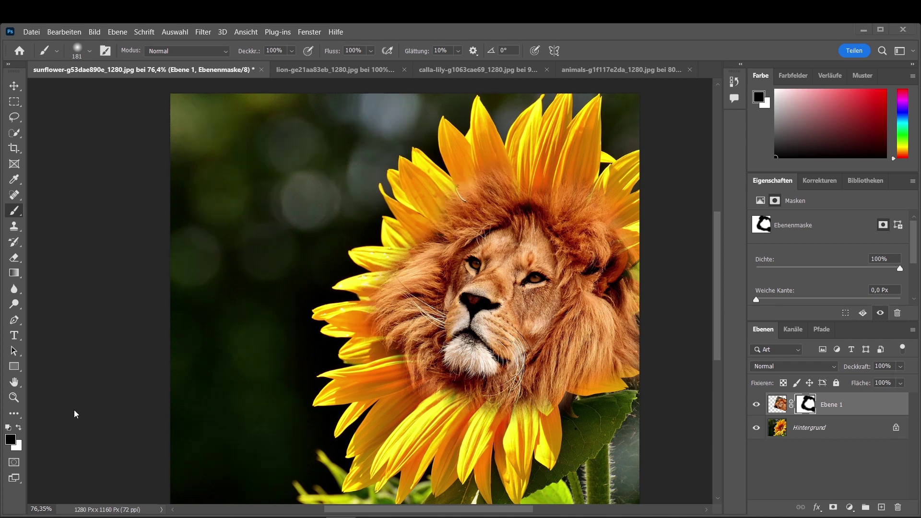
{"action": "left_click", "coordinate": [11, 443]}
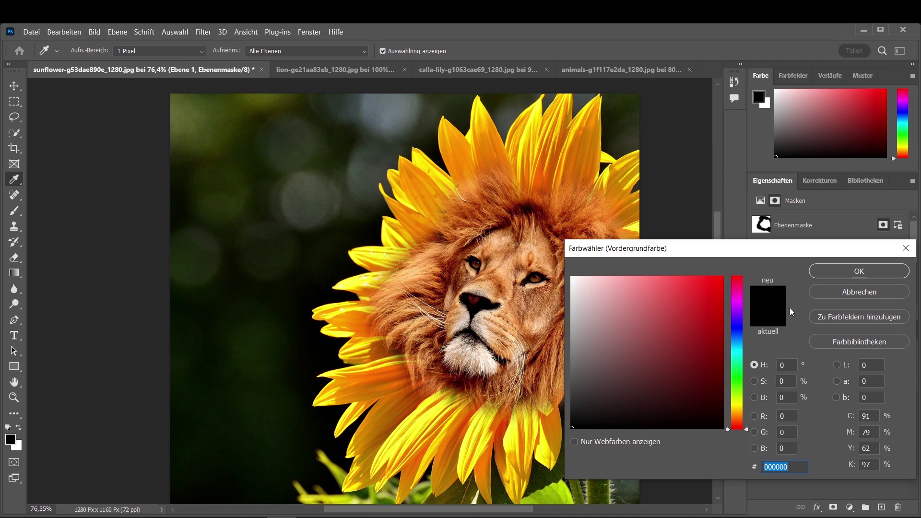
- Zoom in, shrink the brush to about 96 px, and let seed texture show through the forehead
{"action": "left_click", "coordinate": [857, 292]}
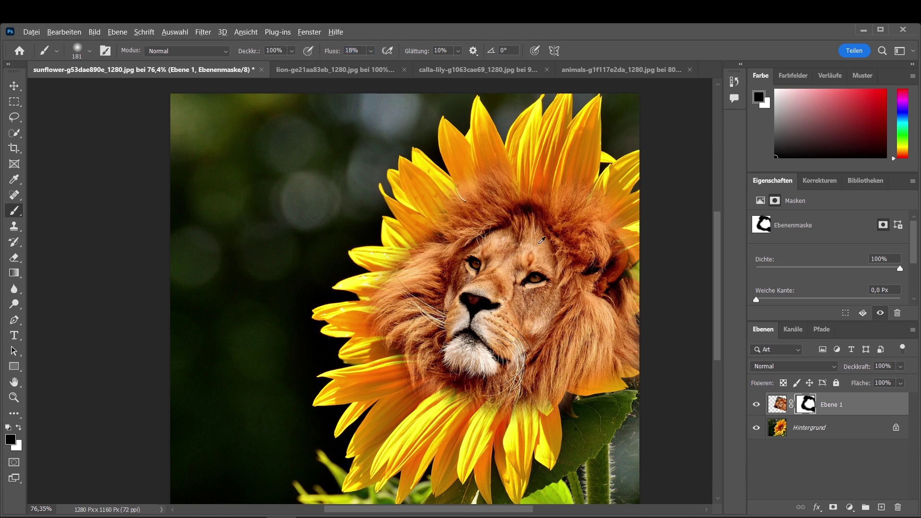
{"action": "scroll", "coordinate": [495, 258], "scroll_direction": "up", "scroll_amount": 3}
{"action": "scroll", "coordinate": [495, 258], "scroll_direction": "up", "scroll_amount": 2}
{"action": "right_click", "coordinate": [495, 258]}
{"action": "mouse_move", "coordinate": [432, 226]}
{"action": "left_mouse_down"}
{"action": "mouse_move", "coordinate": [397, 233]}
{"action": "mouse_move", "coordinate": [453, 287]}
{"action": "left_mouse_up"}
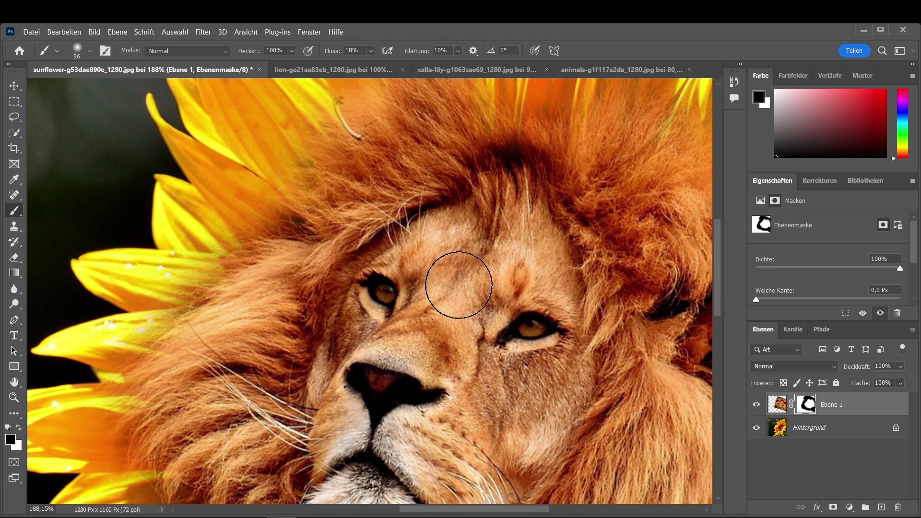
{"action": "mouse_move", "coordinate": [454, 287]}
{"action": "left_mouse_down"}
{"action": "mouse_move", "coordinate": [482, 273]}
{"action": "mouse_move", "coordinate": [440, 249]}
{"action": "mouse_move", "coordinate": [451, 243]}
{"action": "mouse_move", "coordinate": [461, 270]}
{"action": "mouse_move", "coordinate": [503, 263]}
{"action": "mouse_move", "coordinate": [475, 302]}
{"action": "mouse_move", "coordinate": [504, 278]}
{"action": "mouse_move", "coordinate": [551, 272]}
{"action": "mouse_move", "coordinate": [528, 253]}
{"action": "mouse_move", "coordinate": [524, 226]}
{"action": "left_mouse_up"}
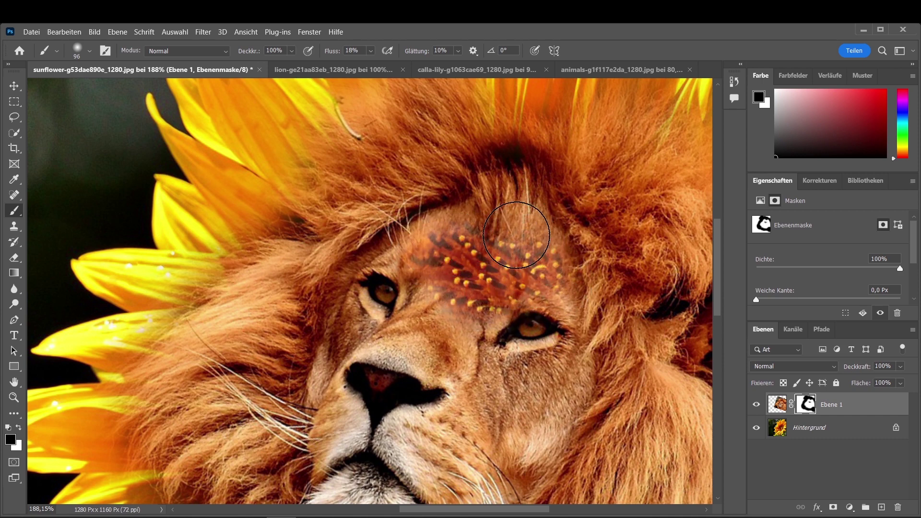
- Blend sunflower texture into the right cheek and nose bridge with a smaller brush, then zoom out
{"action": "scroll", "coordinate": [476, 282], "scroll_direction": "down", "scroll_amount": 2}
{"action": "scroll", "coordinate": [476, 281], "scroll_direction": "down", "scroll_amount": 4}
{"action": "mouse_move", "coordinate": [462, 267]}
{"action": "left_mouse_down"}
{"action": "mouse_move", "coordinate": [446, 226]}
{"action": "mouse_move", "coordinate": [435, 244]}
{"action": "mouse_move", "coordinate": [376, 268]}
{"action": "mouse_move", "coordinate": [436, 251]}
{"action": "mouse_move", "coordinate": [411, 226]}
{"action": "mouse_move", "coordinate": [415, 164]}
{"action": "mouse_move", "coordinate": [456, 143]}
{"action": "mouse_move", "coordinate": [524, 144]}
{"action": "mouse_move", "coordinate": [479, 244]}
{"action": "mouse_move", "coordinate": [442, 257]}
{"action": "mouse_move", "coordinate": [469, 243]}
{"action": "left_mouse_up"}
{"action": "right_click", "coordinate": [429, 249], "text": "alt"}
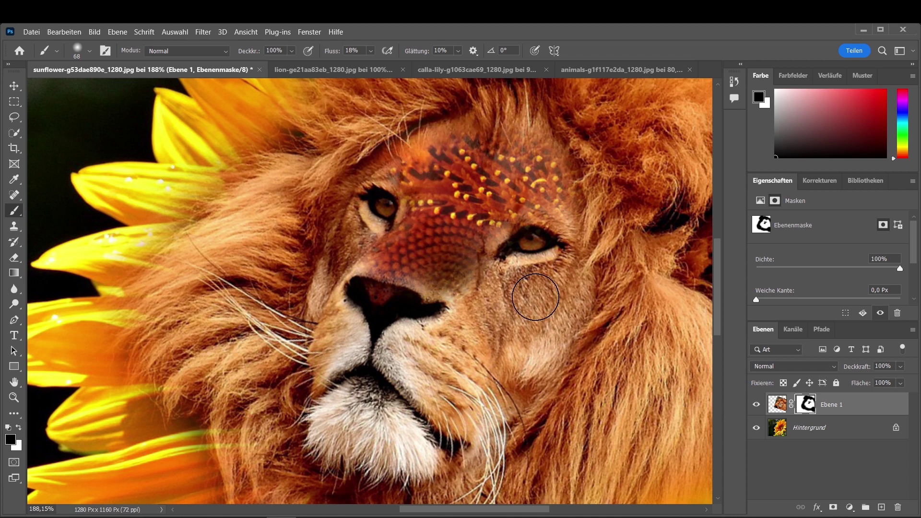
{"action": "mouse_move", "coordinate": [523, 309]}
{"action": "left_mouse_down"}
{"action": "mouse_move", "coordinate": [518, 335]}
{"action": "mouse_move", "coordinate": [528, 344]}
{"action": "mouse_move", "coordinate": [540, 313]}
{"action": "mouse_move", "coordinate": [574, 283]}
{"action": "mouse_move", "coordinate": [503, 288]}
{"action": "mouse_move", "coordinate": [551, 329]}
{"action": "mouse_move", "coordinate": [542, 384]}
{"action": "left_mouse_up"}
{"action": "mouse_move", "coordinate": [328, 290]}
{"action": "left_mouse_down"}
{"action": "mouse_move", "coordinate": [341, 250]}
{"action": "mouse_move", "coordinate": [331, 227]}
{"action": "mouse_move", "coordinate": [345, 224]}
{"action": "mouse_move", "coordinate": [331, 249]}
{"action": "mouse_move", "coordinate": [341, 216]}
{"action": "mouse_move", "coordinate": [323, 270]}
{"action": "left_mouse_up"}
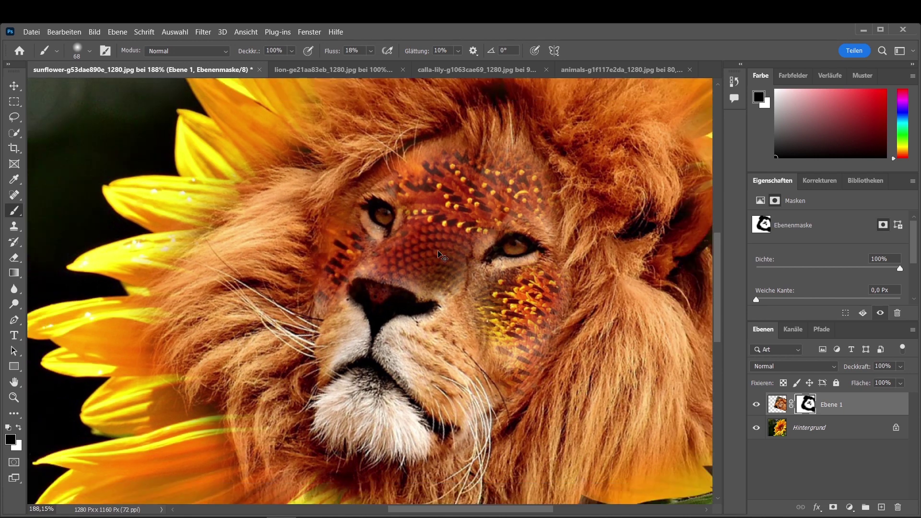
{"action": "key", "text": "ctrl+minus"}
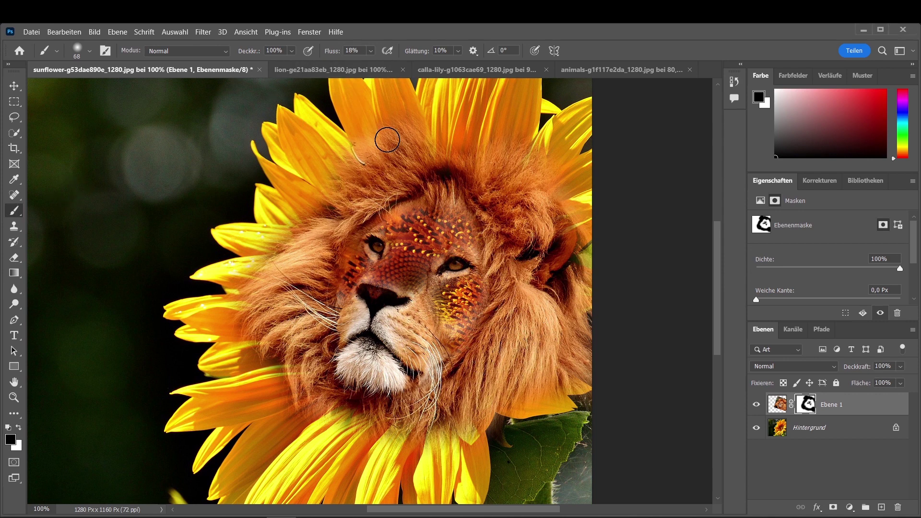
- Soften the mane-to-petal blend with a larger brush, swap to white, and reset zoom to 100%
{"action": "right_click", "coordinate": [381, 144], "text": "alt"}
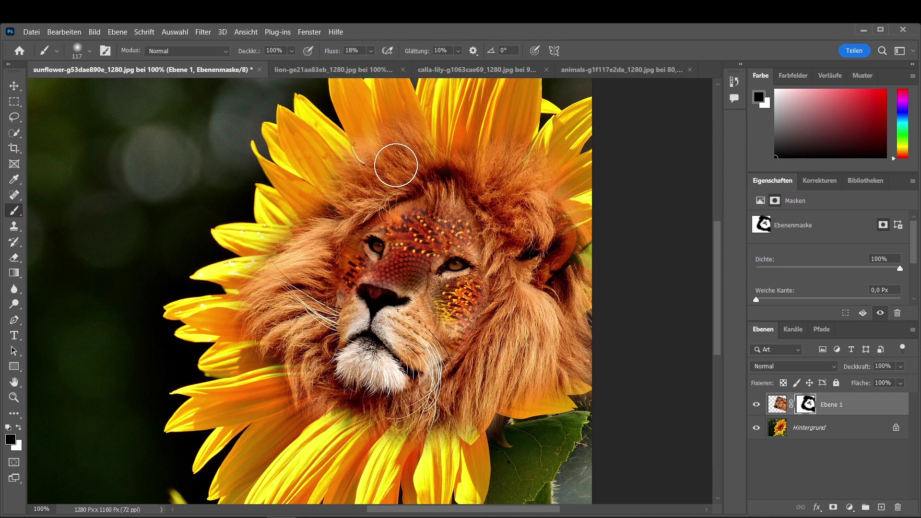
{"action": "mouse_move", "coordinate": [373, 139]}
{"action": "left_mouse_down"}
{"action": "mouse_move", "coordinate": [430, 152]}
{"action": "mouse_move", "coordinate": [446, 120]}
{"action": "mouse_move", "coordinate": [452, 144]}
{"action": "mouse_move", "coordinate": [473, 120]}
{"action": "mouse_move", "coordinate": [469, 162]}
{"action": "mouse_move", "coordinate": [502, 102]}
{"action": "mouse_move", "coordinate": [506, 136]}
{"action": "mouse_move", "coordinate": [512, 125]}
{"action": "mouse_move", "coordinate": [501, 170]}
{"action": "mouse_move", "coordinate": [551, 133]}
{"action": "mouse_move", "coordinate": [534, 154]}
{"action": "mouse_move", "coordinate": [534, 175]}
{"action": "mouse_move", "coordinate": [582, 161]}
{"action": "mouse_move", "coordinate": [567, 192]}
{"action": "mouse_move", "coordinate": [549, 197]}
{"action": "mouse_move", "coordinate": [588, 354]}
{"action": "mouse_move", "coordinate": [442, 462]}
{"action": "mouse_move", "coordinate": [273, 324]}
{"action": "mouse_move", "coordinate": [307, 364]}
{"action": "mouse_move", "coordinate": [539, 350]}
{"action": "mouse_move", "coordinate": [546, 222]}
{"action": "mouse_move", "coordinate": [331, 182]}
{"action": "mouse_move", "coordinate": [250, 307]}
{"action": "mouse_move", "coordinate": [453, 180]}
{"action": "mouse_move", "coordinate": [329, 277]}
{"action": "left_mouse_up"}
{"action": "scroll", "coordinate": [329, 278], "scroll_direction": "up", "scroll_amount": 3}
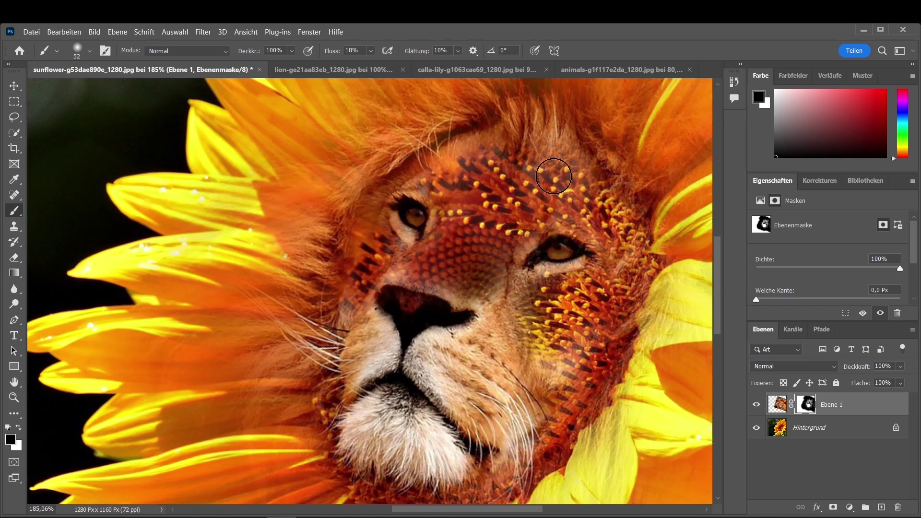
{"action": "key", "text": "x"}
{"action": "key", "text": "ctrl+1"}
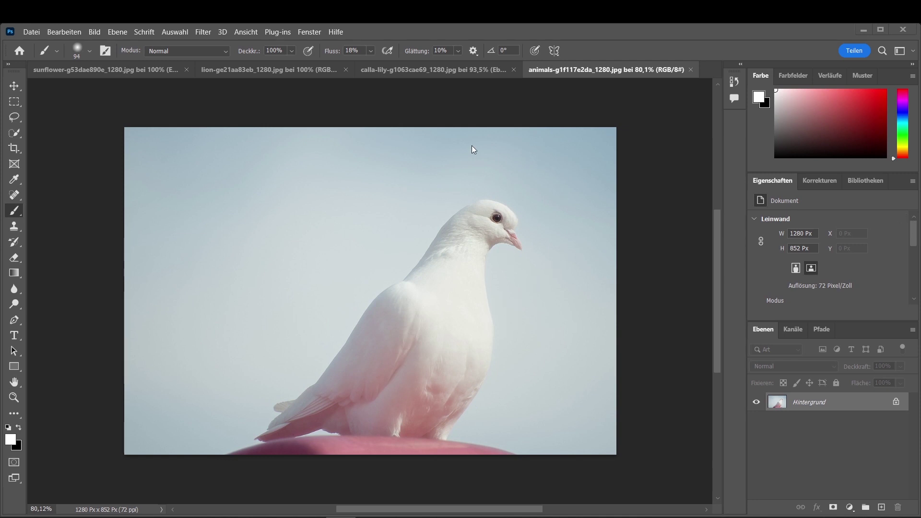
- In the calla lily document, show and select the dove layer and refine its mask over the petal
{"action": "left_click", "coordinate": [450, 67]}
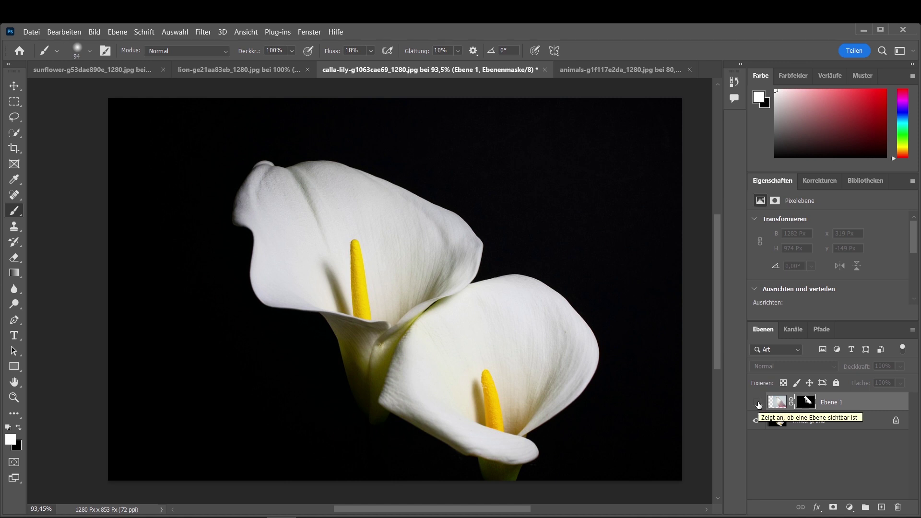
{"action": "left_click", "coordinate": [758, 404]}
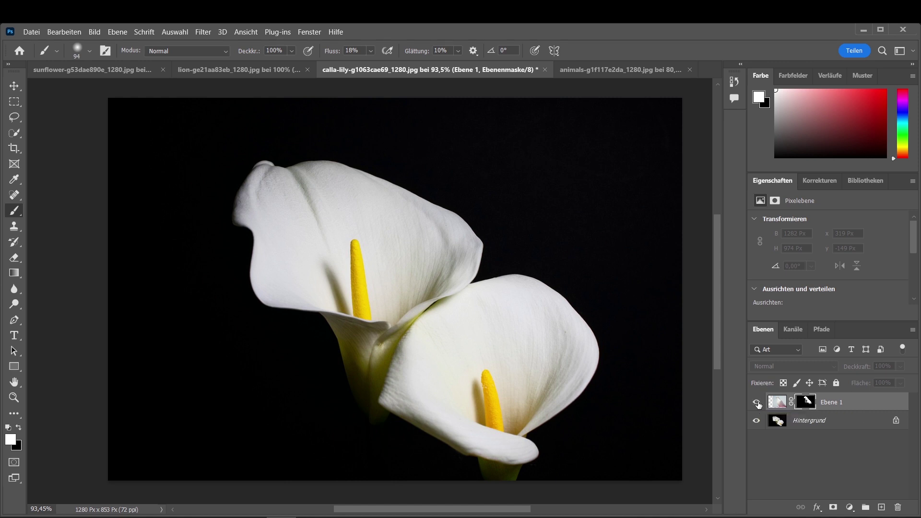
{"action": "left_click", "coordinate": [758, 404]}
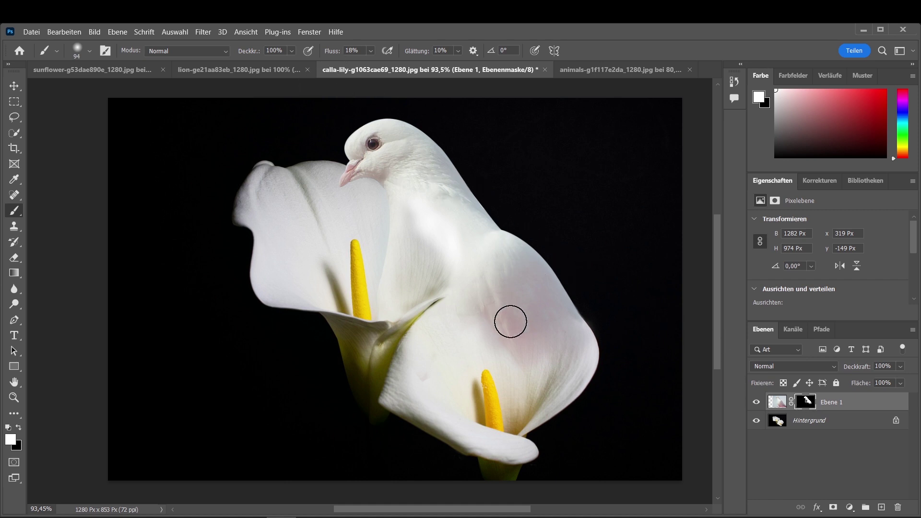
{"action": "left_click_drag", "start_coordinate": [435, 312], "coordinate": [497, 344]}
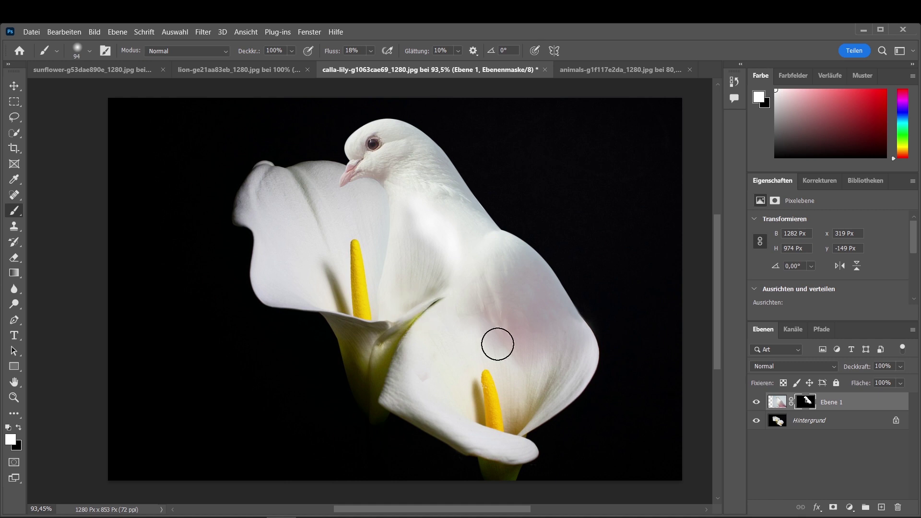